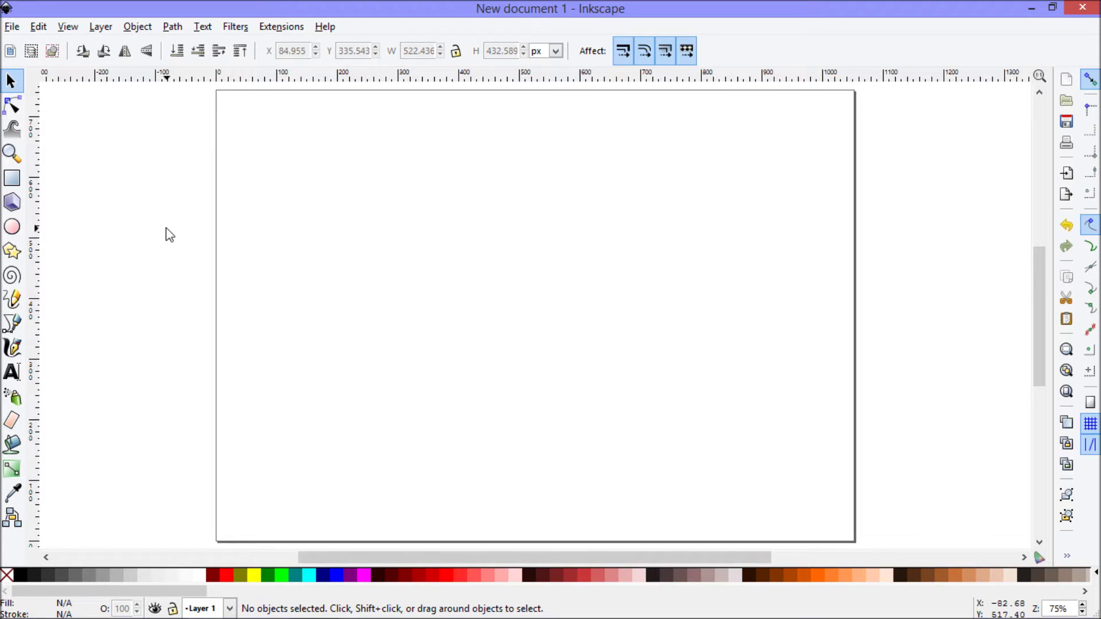
Draw a four-turn spiral about 451 by 368 px in the middle of the page.
{"action": "left_click", "coordinate": [11, 277]}
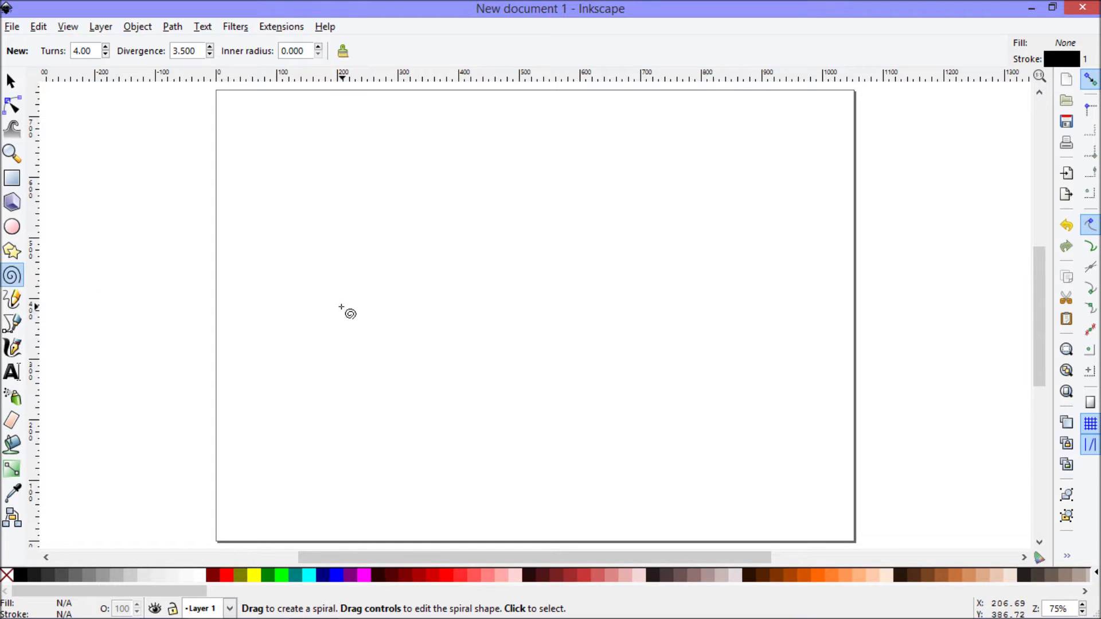
{"action": "left_click_drag", "start_coordinate": [508, 308], "coordinate": [665, 396]}
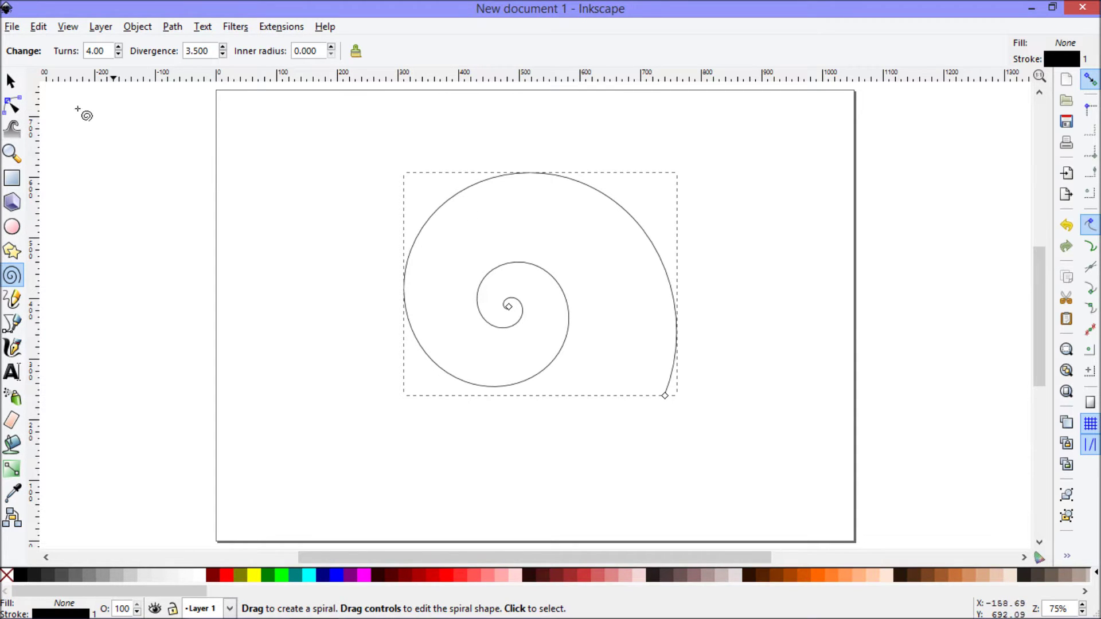
{"action": "left_click", "coordinate": [10, 81]}
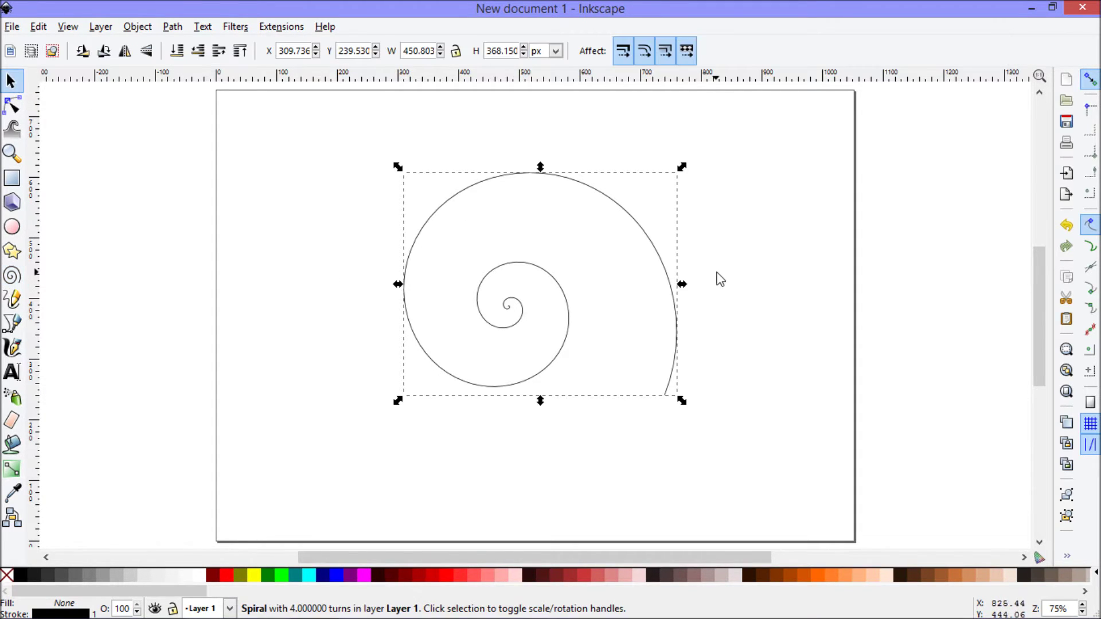
Duplicate the spiral and place the copy almost exactly over the original.
{"action": "key", "text": "ctrl+c"}
{"action": "key", "text": "ctrl+v"}
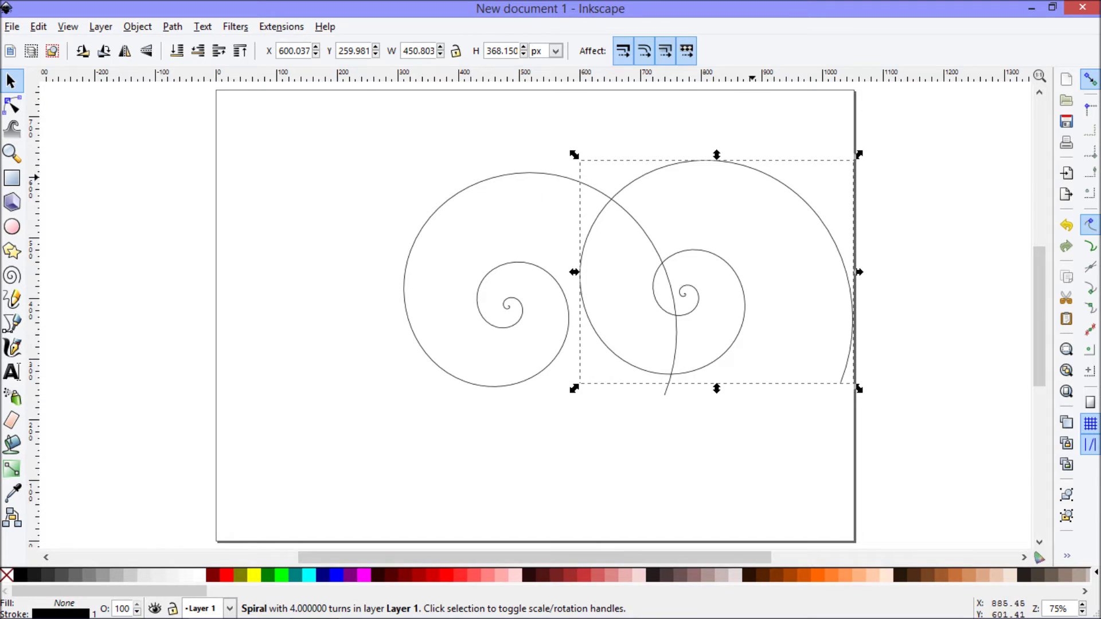
{"action": "left_click_drag", "start_coordinate": [758, 174], "coordinate": [587, 191]}
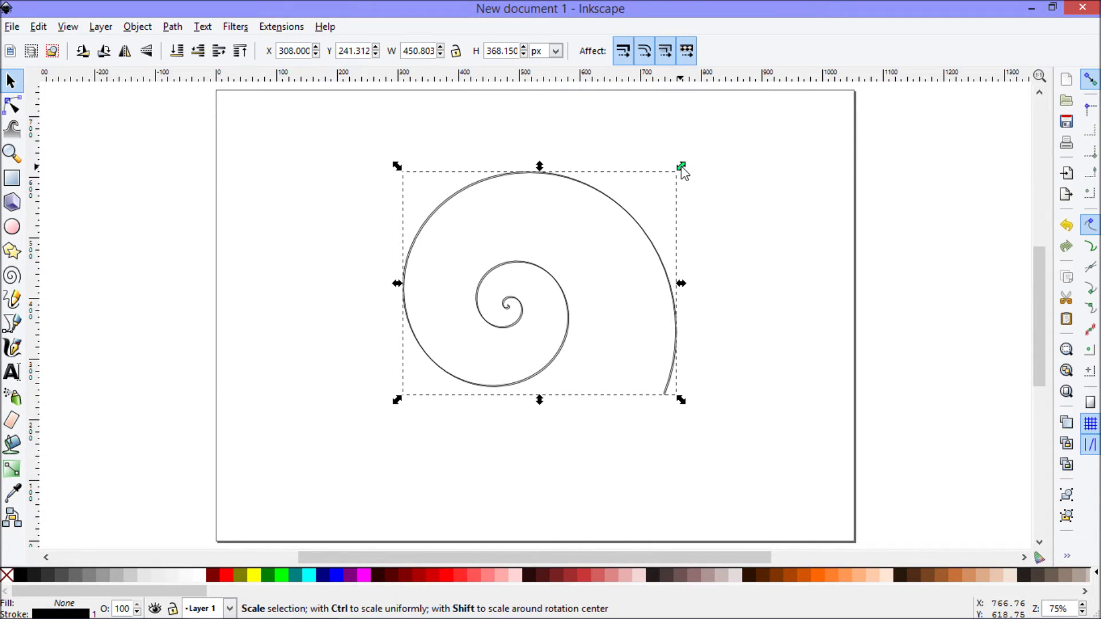
Scale the copied spiral proportionally to about 289 by 236 px and move it so its centre meets the original's centre.
{"action": "key", "text": "ctrl"}
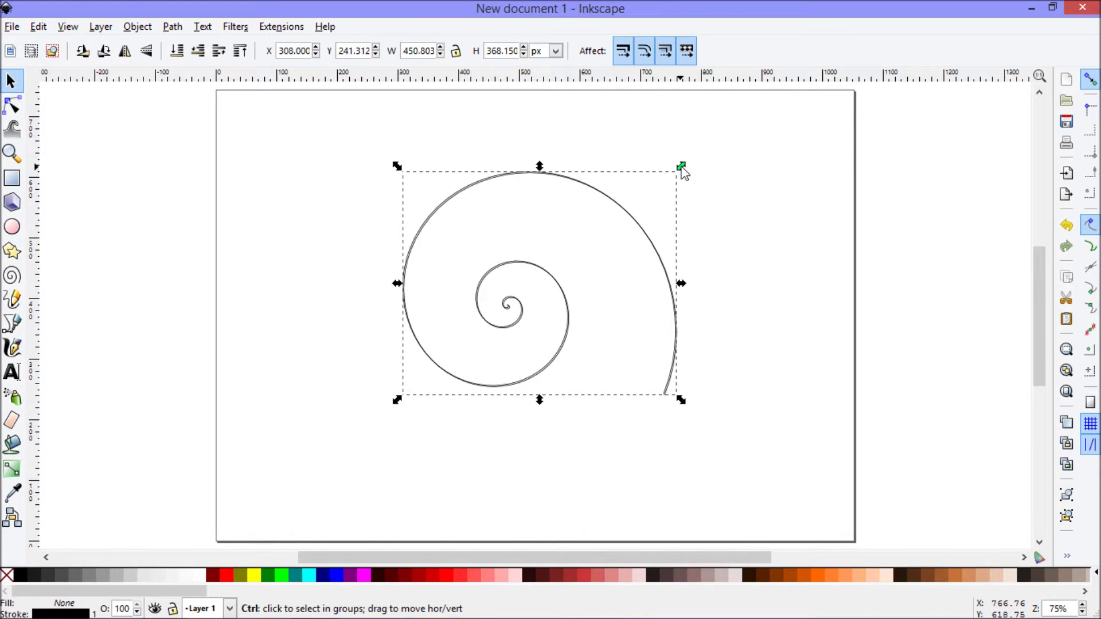
{"action": "left_click_drag", "start_coordinate": [682, 171], "coordinate": [579, 222]}
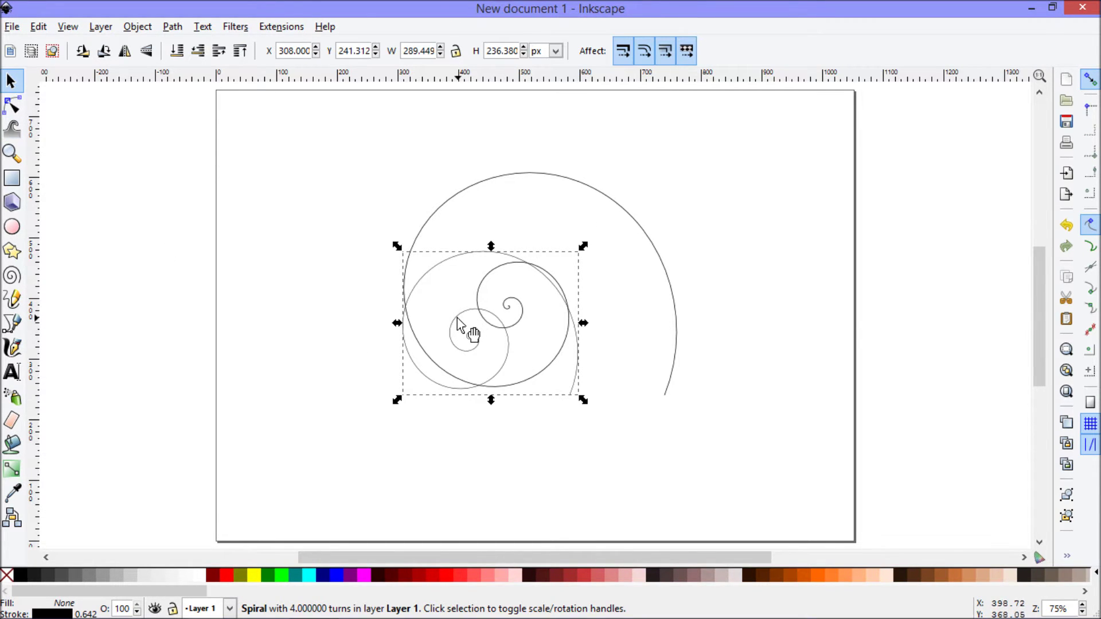
{"action": "left_click_drag", "start_coordinate": [457, 319], "coordinate": [501, 279]}
{"action": "left_click", "coordinate": [307, 421]}
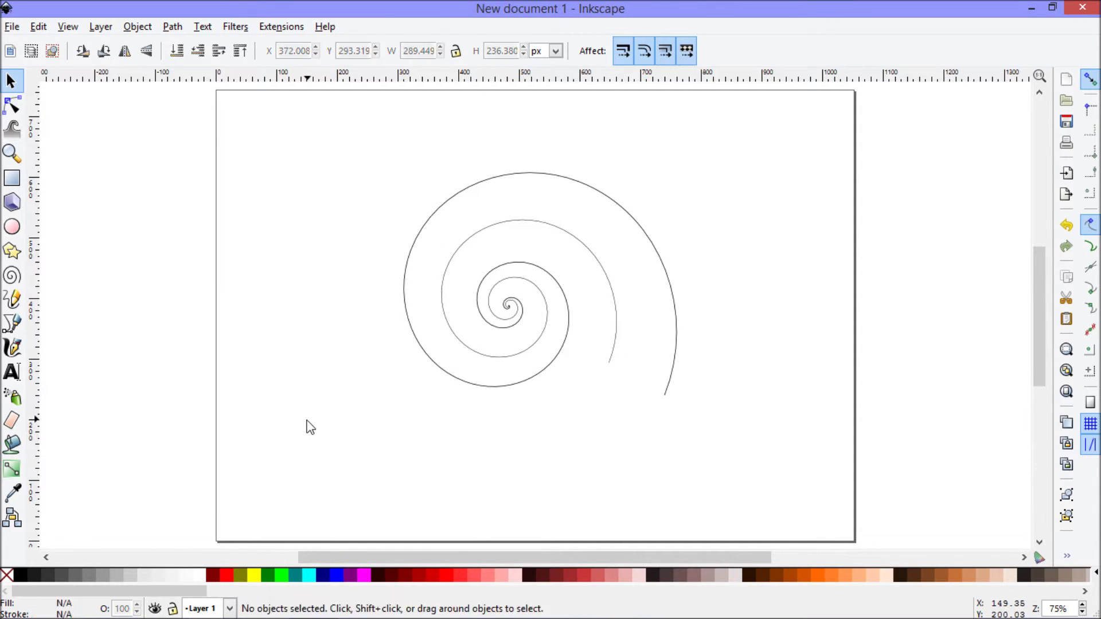
Fine-tune the smaller spiral's position so its inner end overlaps the larger spiral's inner end precisely.
{"action": "left_click", "coordinate": [11, 153]}
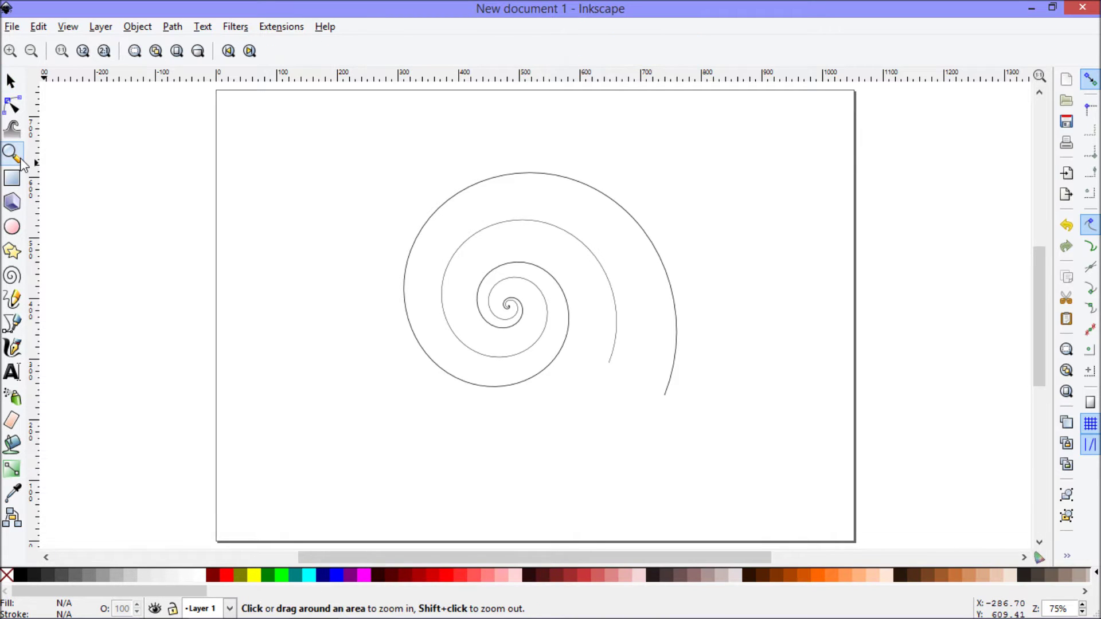
{"action": "scroll", "coordinate": [511, 308], "scroll_direction": "up", "scroll_amount": 9}
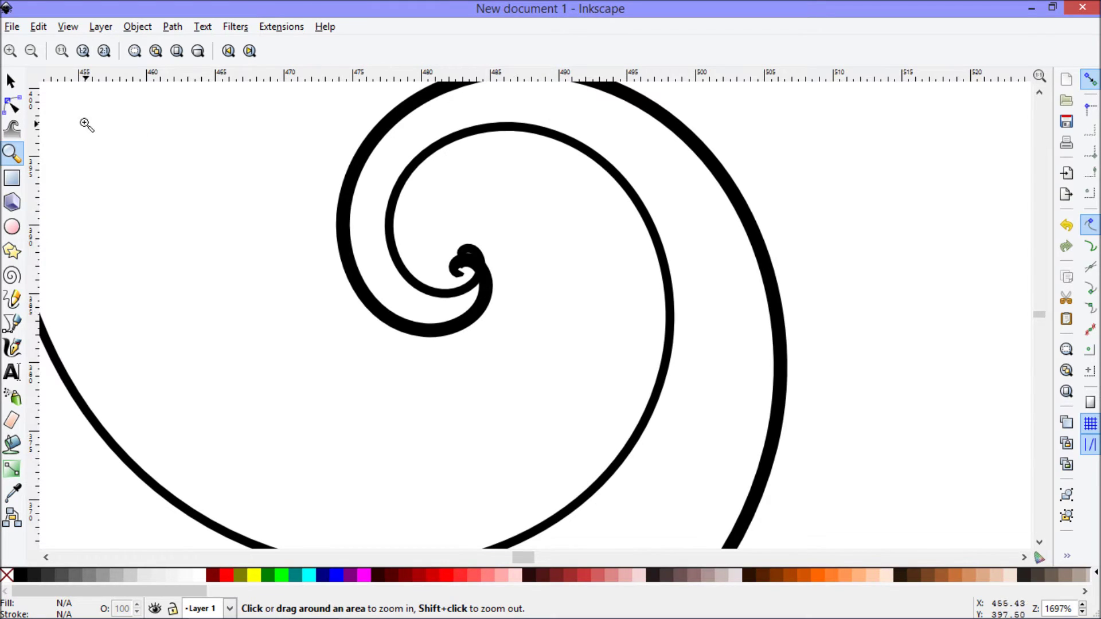
{"action": "left_click", "coordinate": [10, 80]}
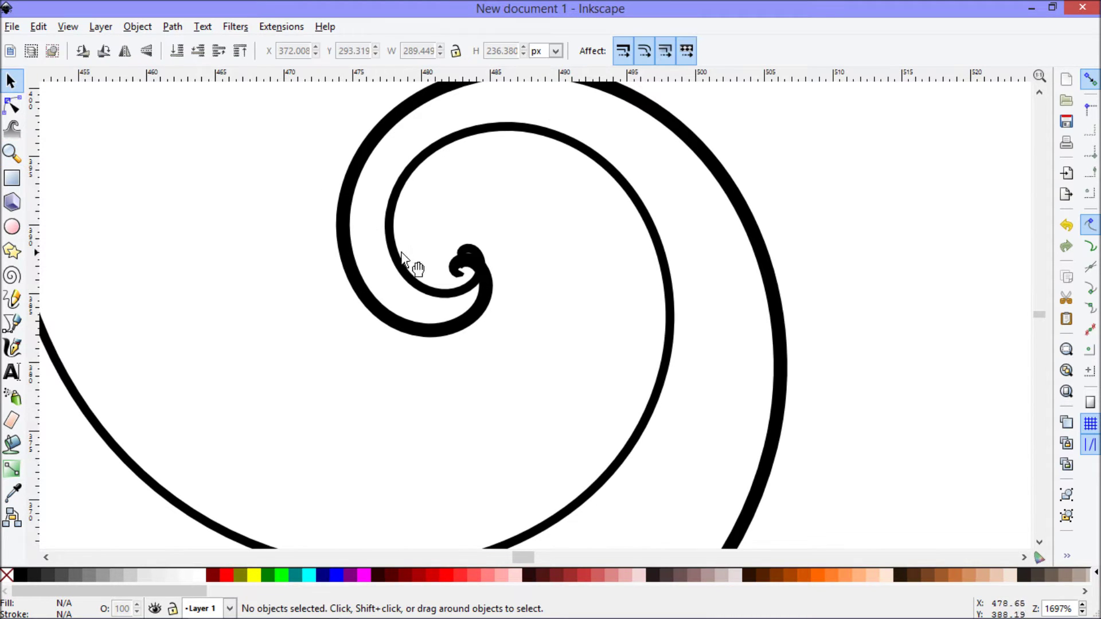
{"action": "left_click_drag", "start_coordinate": [402, 254], "coordinate": [394, 281]}
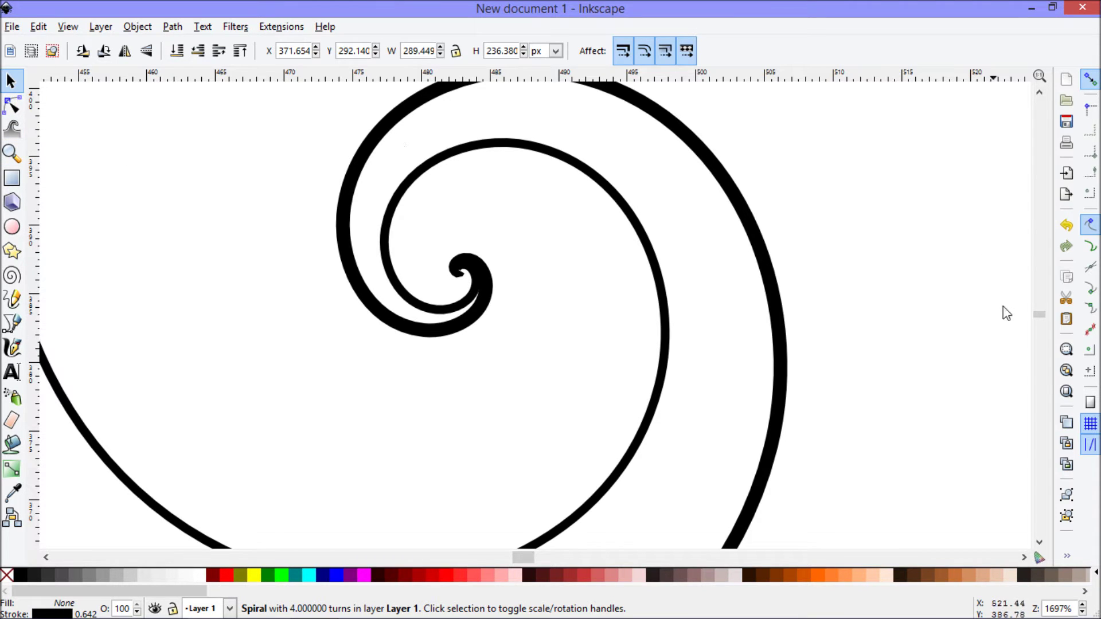
{"action": "left_click", "coordinate": [1066, 391]}
{"action": "left_click", "coordinate": [710, 425]}
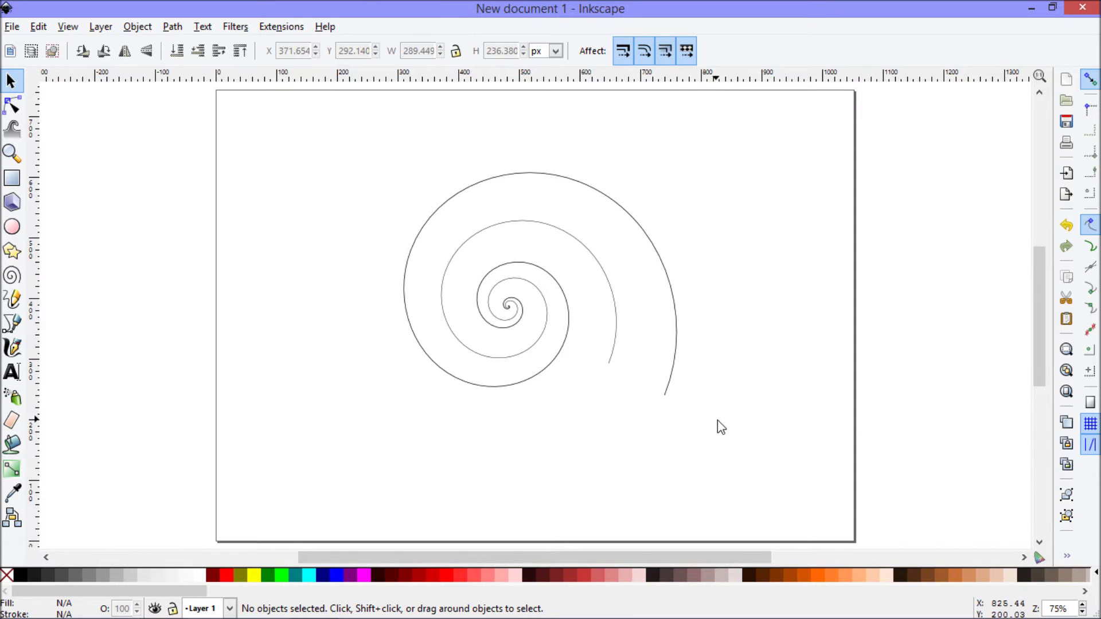
{"action": "left_click", "coordinate": [598, 191]}
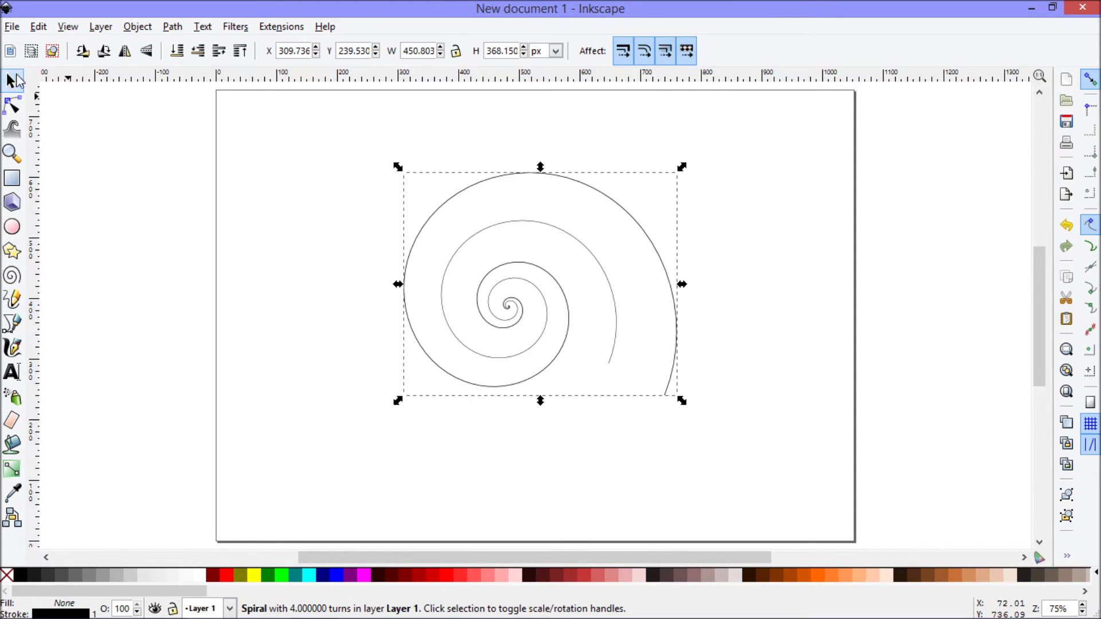
{"action": "left_click", "coordinate": [13, 106]}
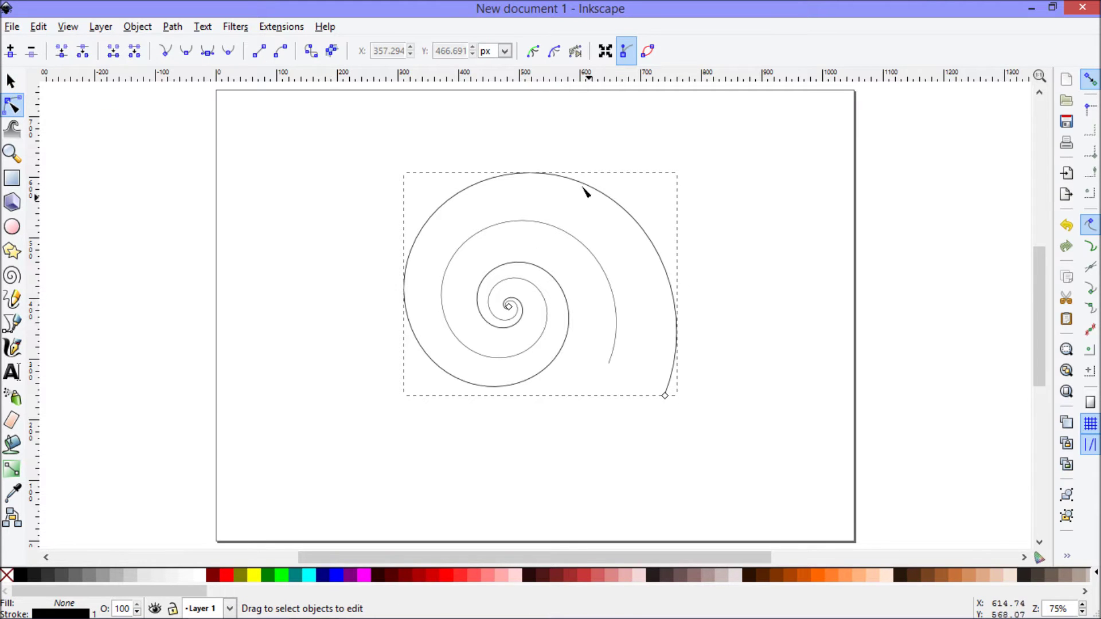
{"action": "left_click", "coordinate": [11, 80]}
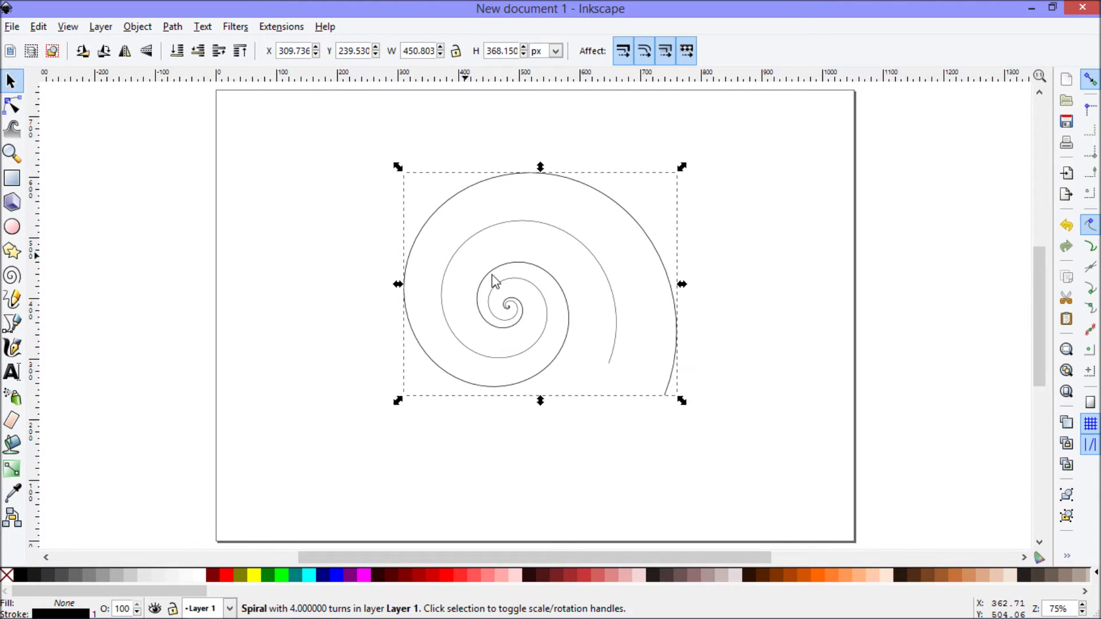
{"action": "left_click", "coordinate": [749, 437]}
Select both spirals and convert them from objects to paths.
{"action": "left_click_drag", "start_coordinate": [731, 415], "coordinate": [327, 137]}
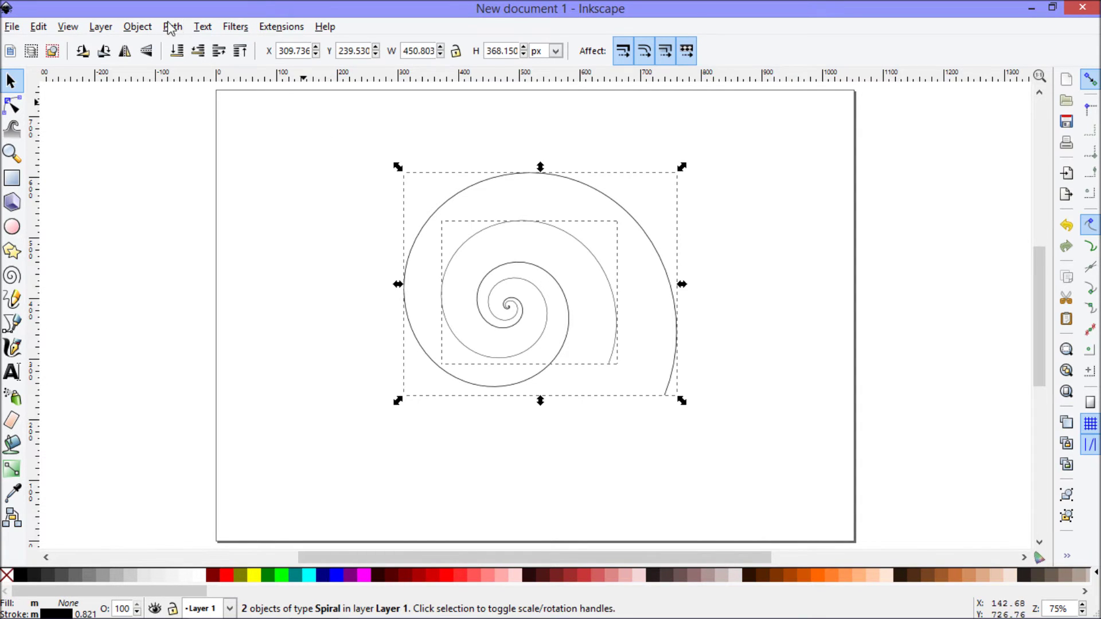
{"action": "left_click", "coordinate": [137, 27]}
{"action": "mouse_move", "coordinate": [179, 28]}
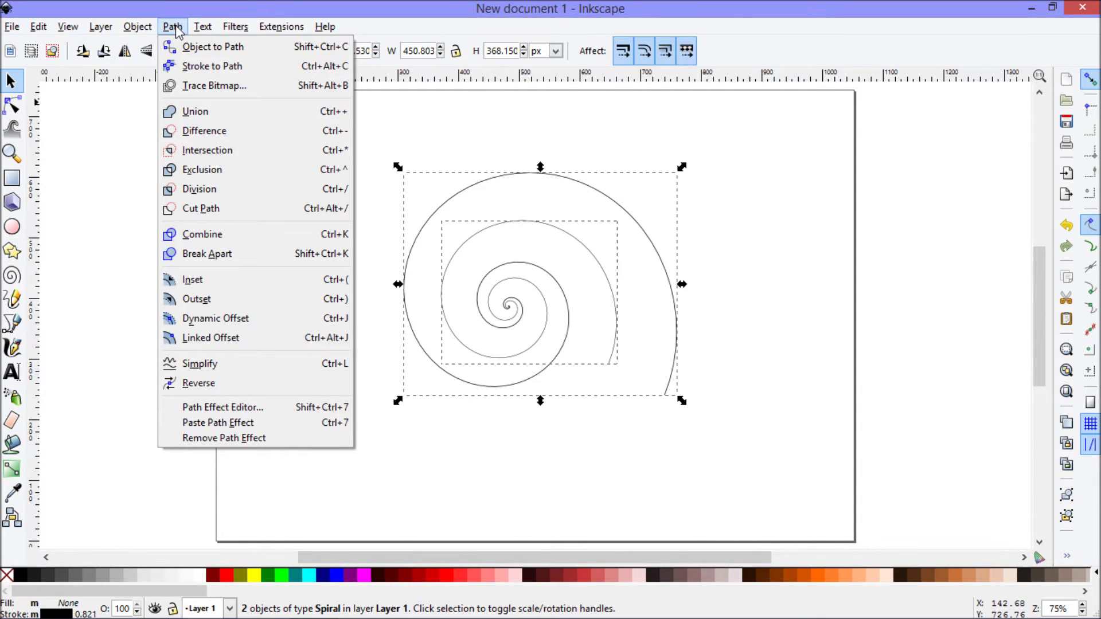
{"action": "left_click", "coordinate": [214, 52]}
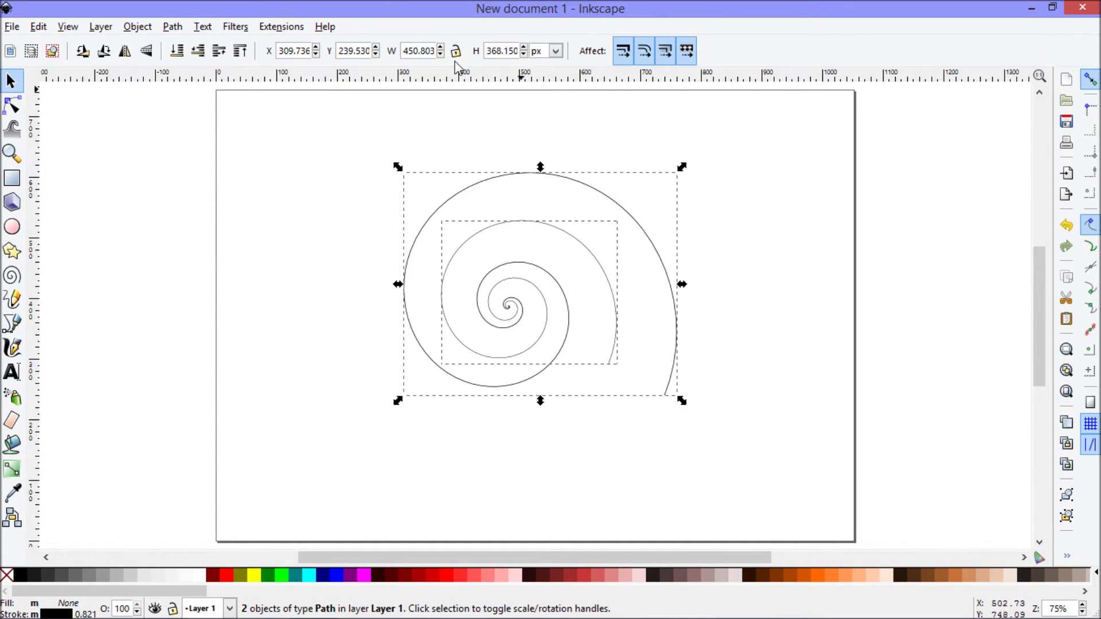
Join the outer end nodes of the two spiral paths with a straight new segment.
{"action": "left_click", "coordinate": [12, 106]}
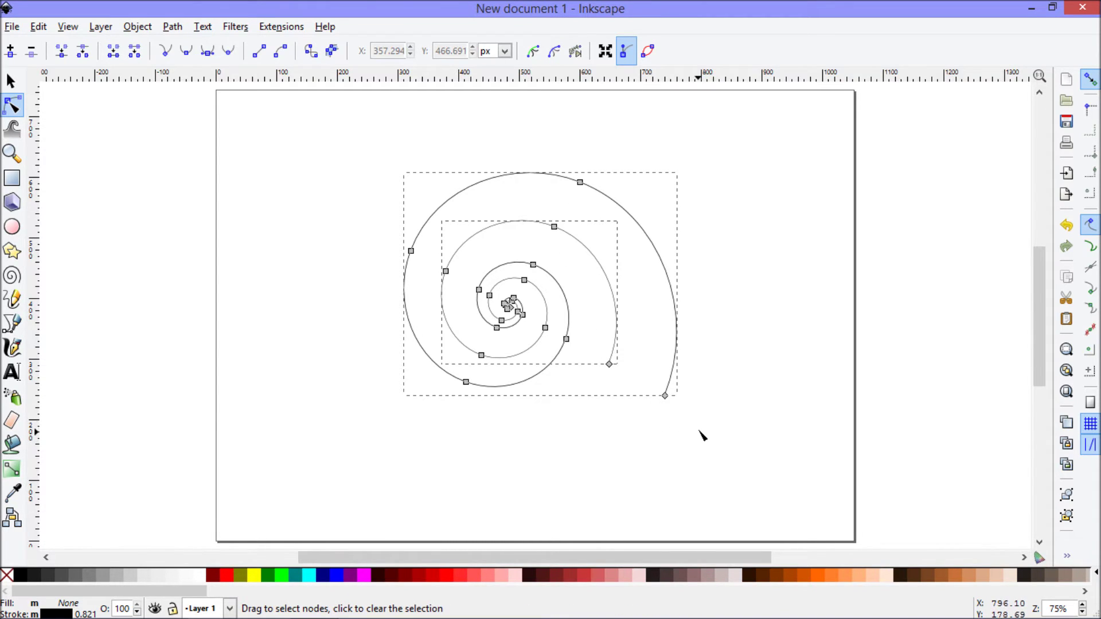
{"action": "left_click_drag", "start_coordinate": [692, 424], "coordinate": [596, 351]}
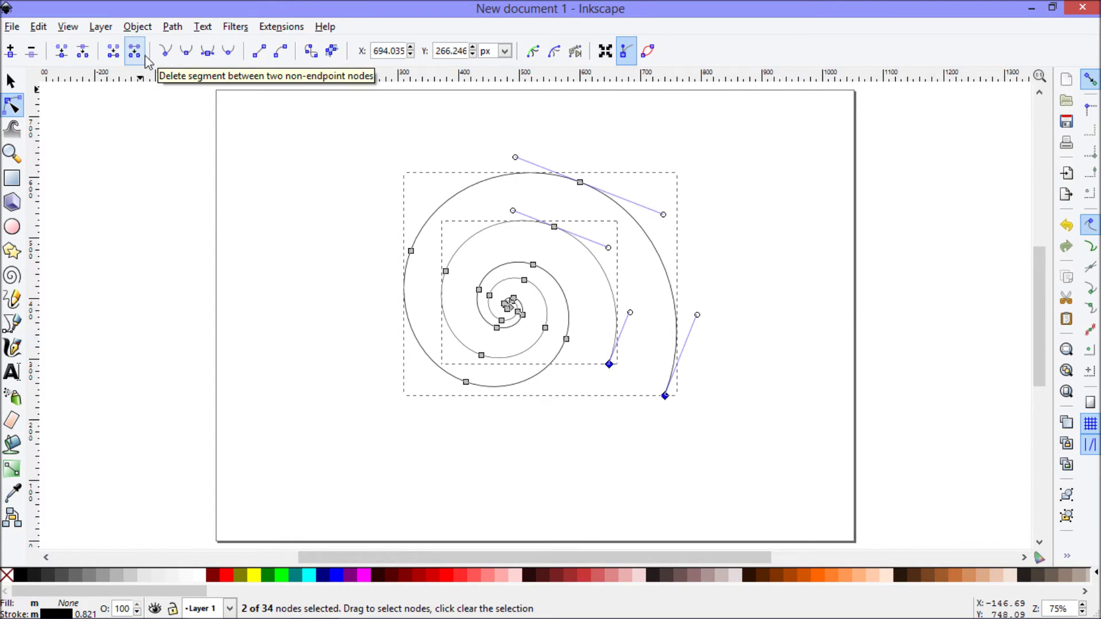
{"action": "left_click", "coordinate": [114, 52]}
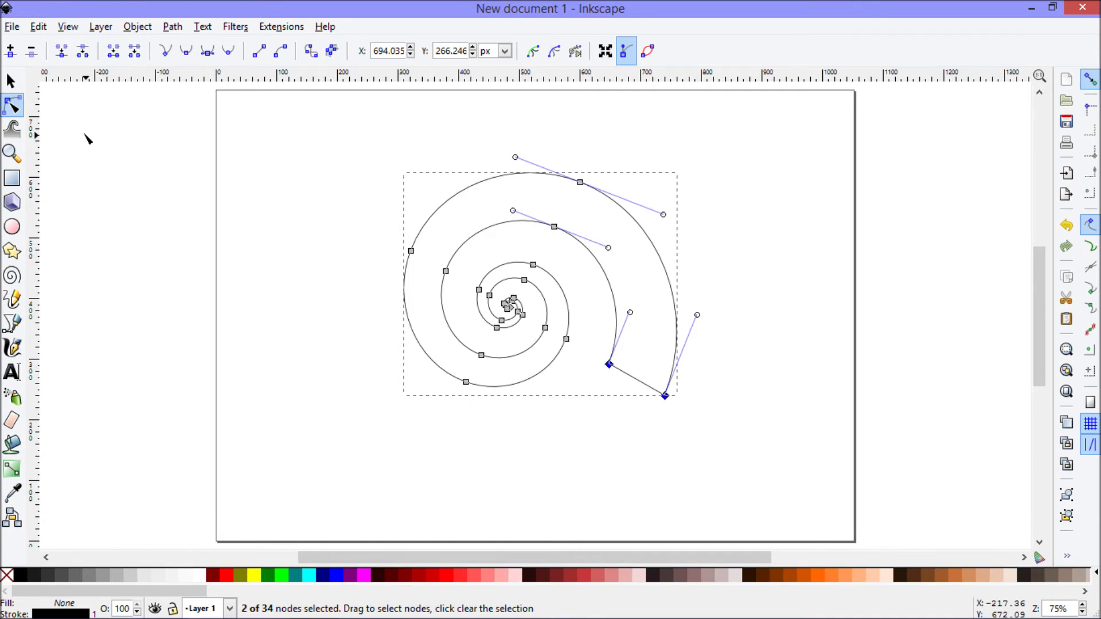
Select the cluster of nodes at the spiral's centre and join the inner end nodes to close the path.
{"action": "left_click", "coordinate": [12, 153]}
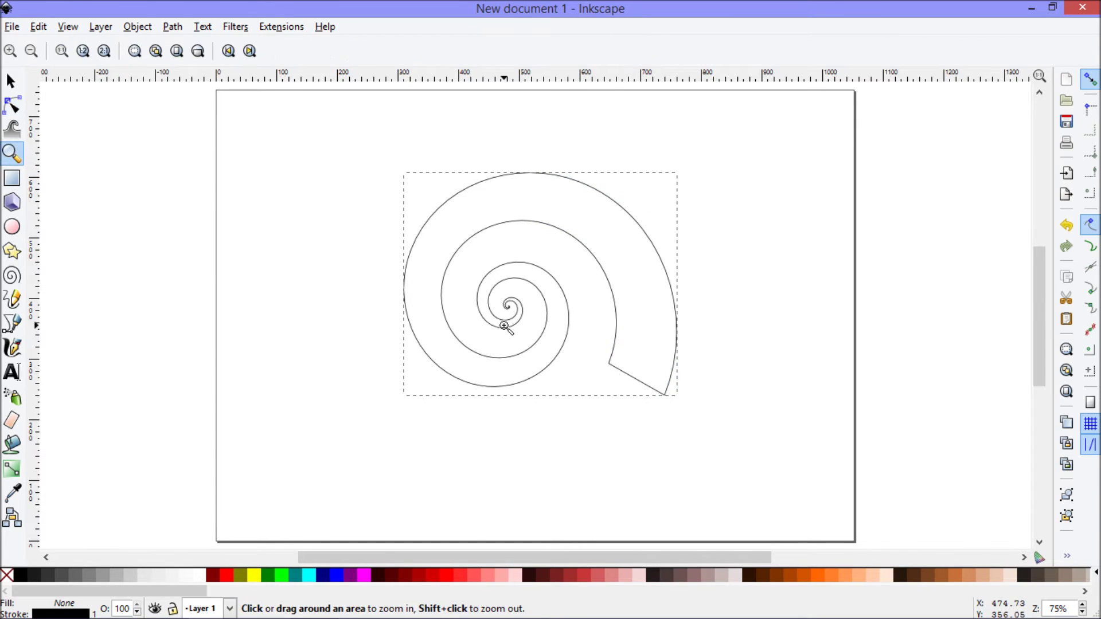
{"action": "left_click", "coordinate": [510, 308]}
{"action": "left_click", "coordinate": [509, 308]}
{"action": "left_click", "coordinate": [509, 308]}
{"action": "left_click", "coordinate": [509, 308]}
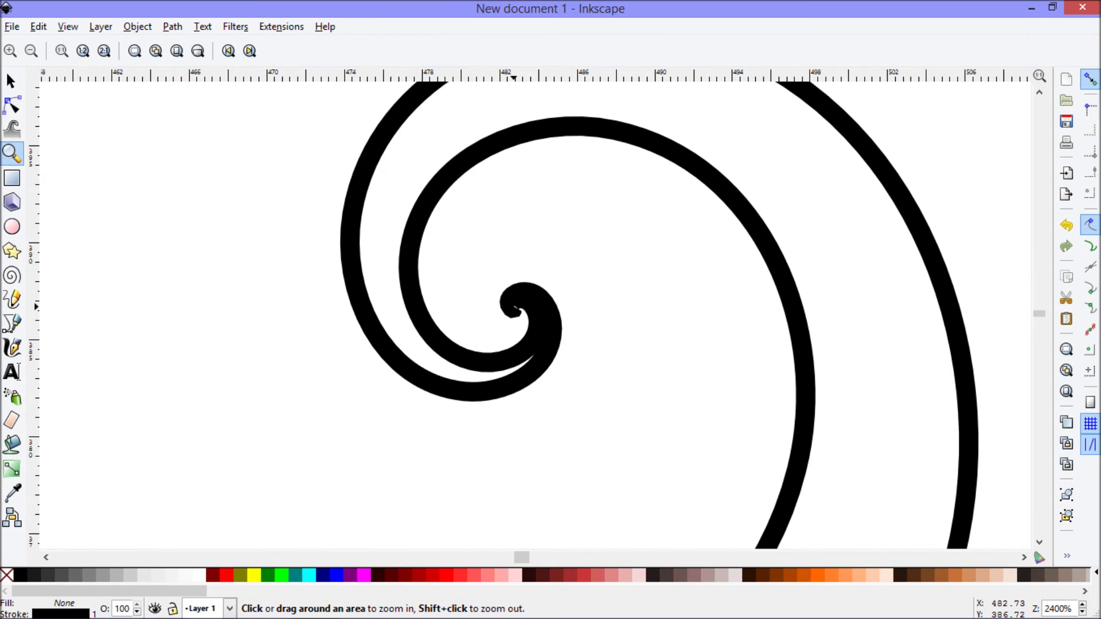
{"action": "left_click", "coordinate": [12, 105]}
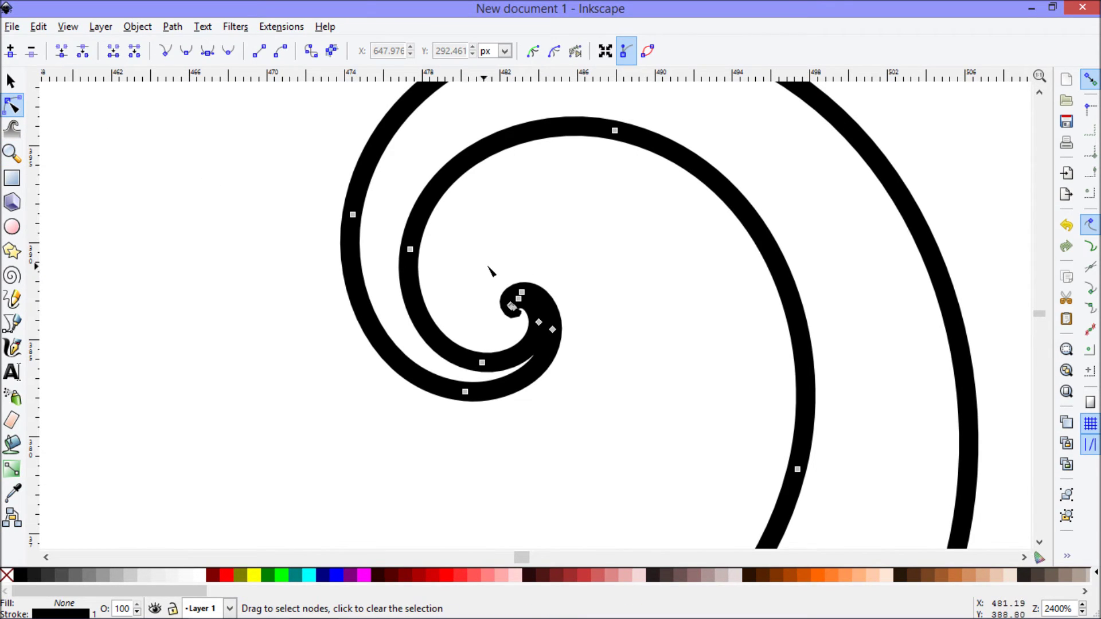
{"action": "left_click_drag", "start_coordinate": [484, 267], "coordinate": [532, 324]}
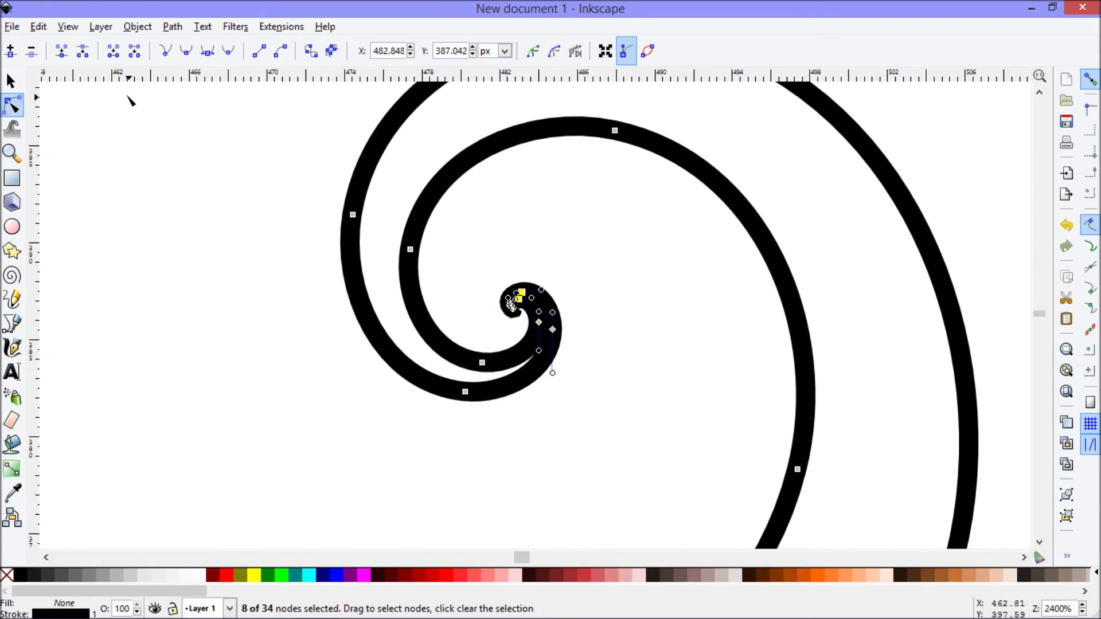
{"action": "left_click", "coordinate": [62, 50]}
{"action": "left_click", "coordinate": [1067, 393]}
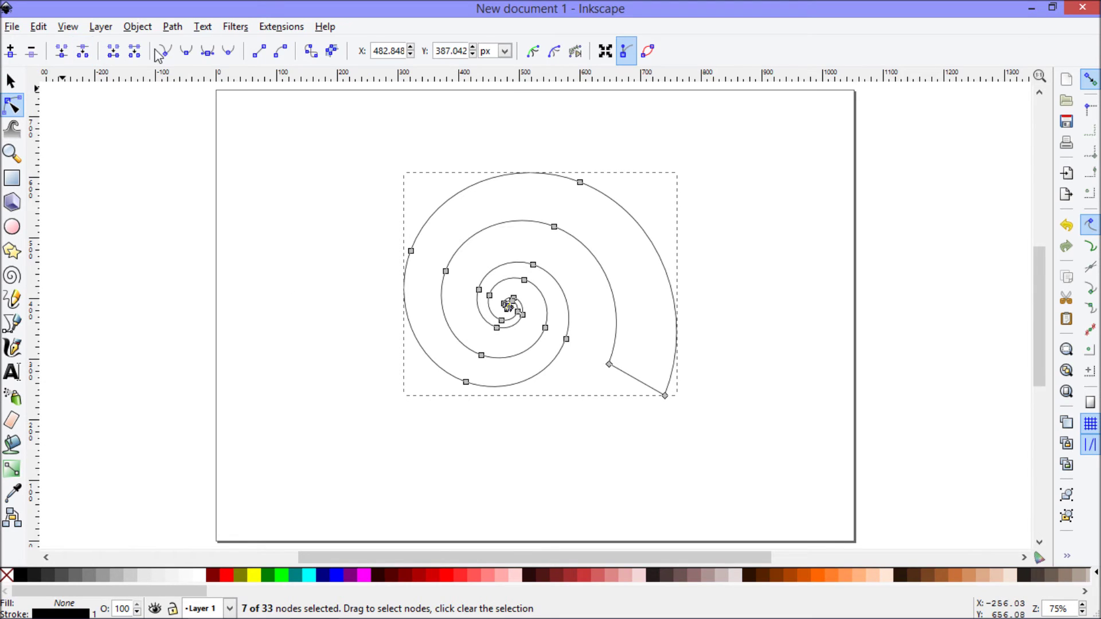
Give the closed spiral path a flat black fill.
{"action": "left_click", "coordinate": [137, 27]}
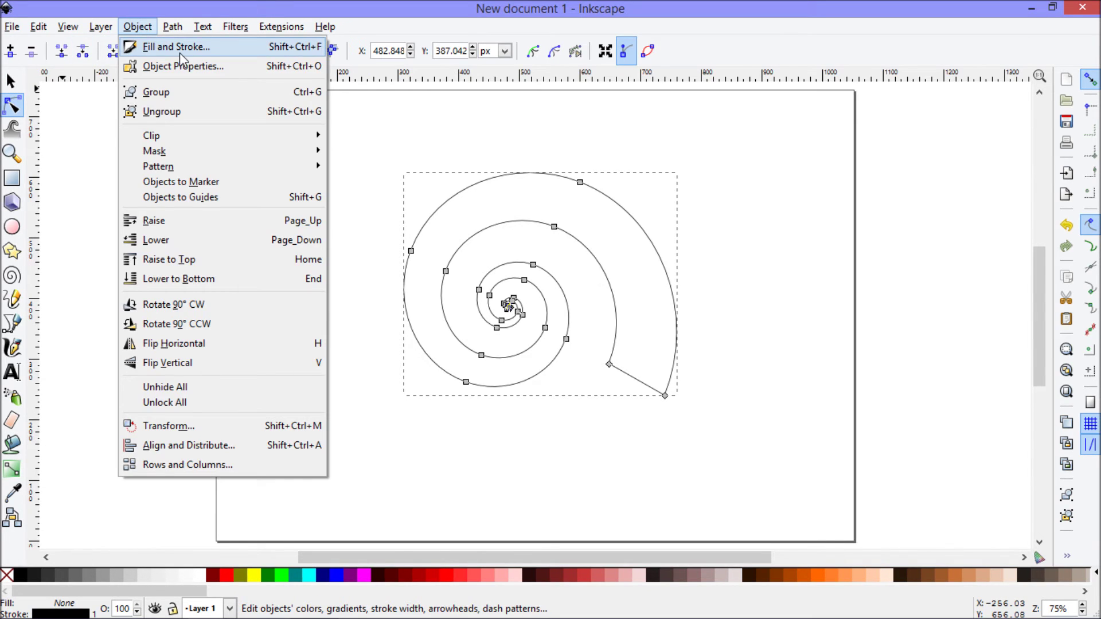
{"action": "left_click", "coordinate": [180, 53]}
{"action": "left_click", "coordinate": [849, 136]}
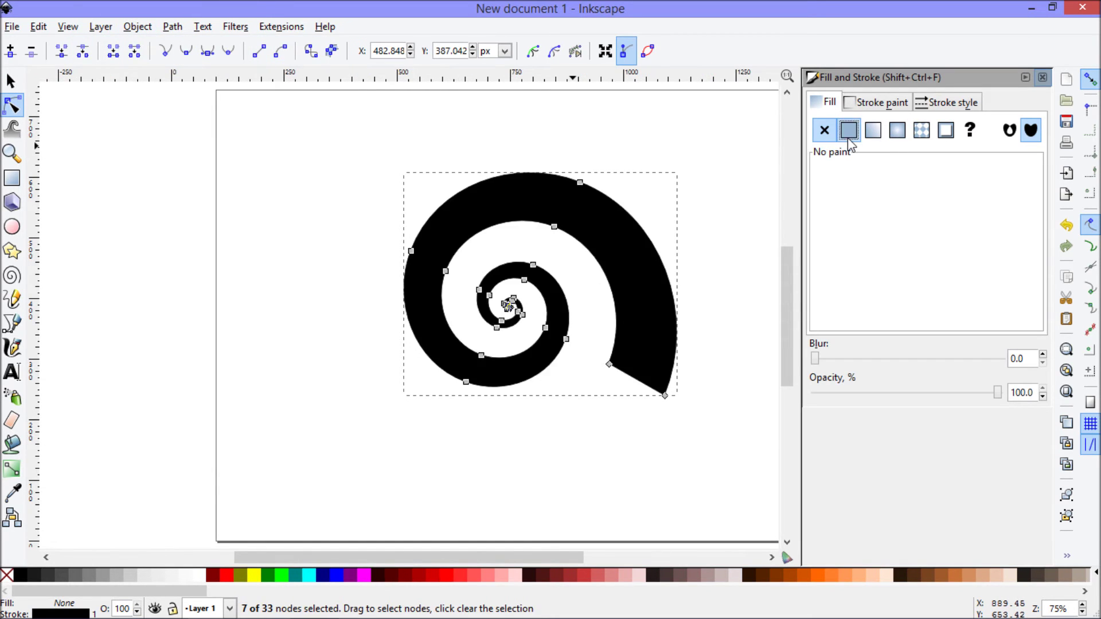
{"action": "left_click", "coordinate": [1043, 77]}
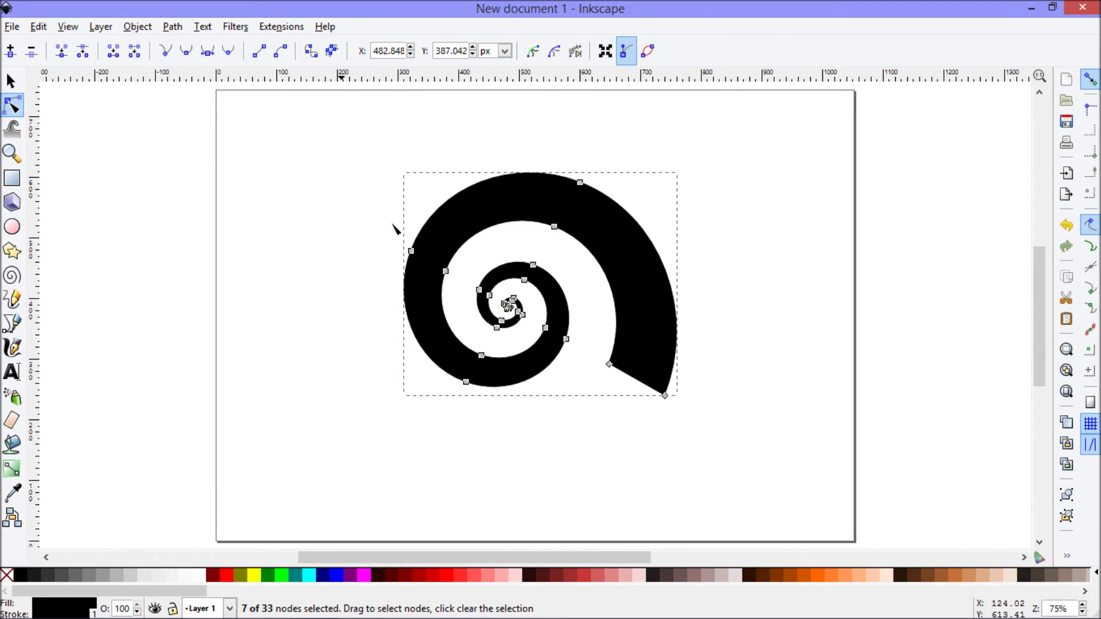
Move the filled spiral to the page's lower-left area and place a pasted copy in the page's upper right.
{"action": "left_click", "coordinate": [11, 81]}
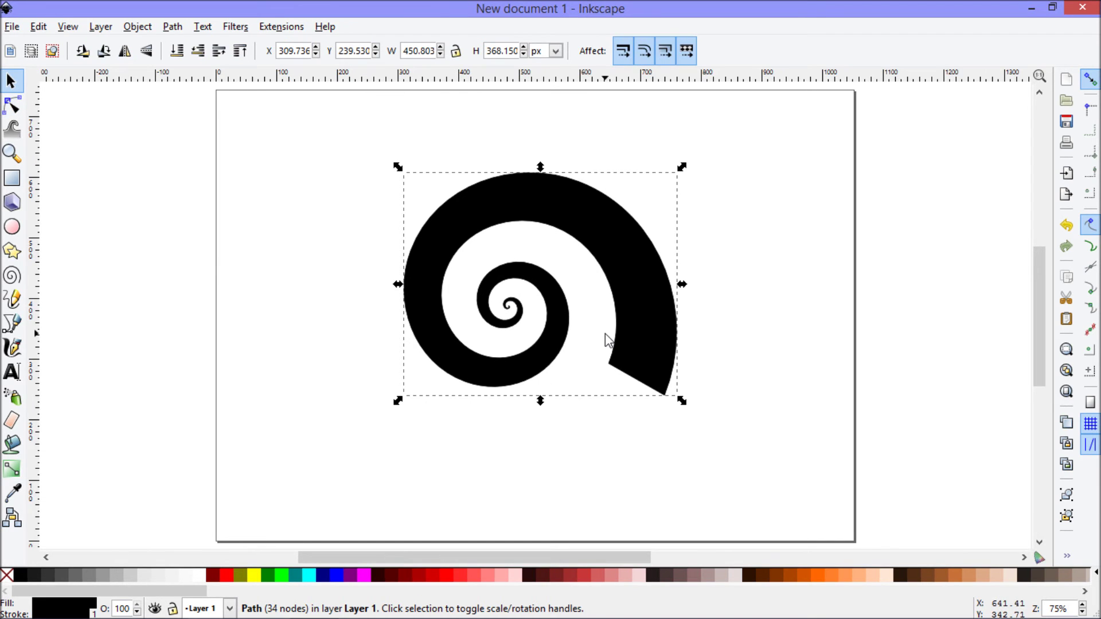
{"action": "left_click_drag", "start_coordinate": [635, 330], "coordinate": [490, 419]}
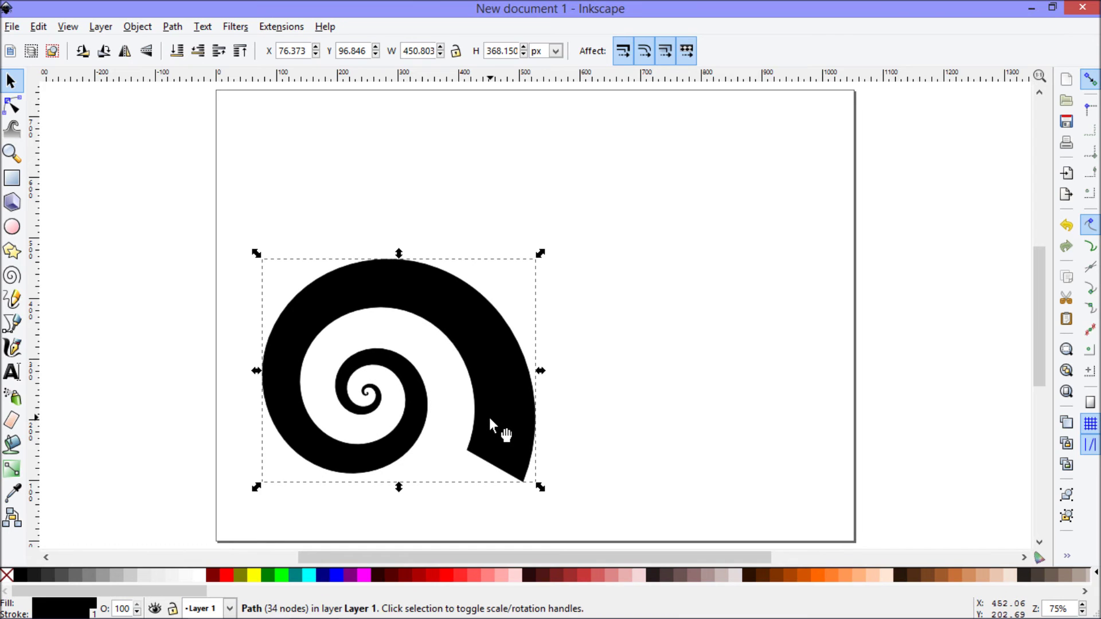
{"action": "key", "text": "ctrl+c"}
{"action": "key", "text": "ctrl+v"}
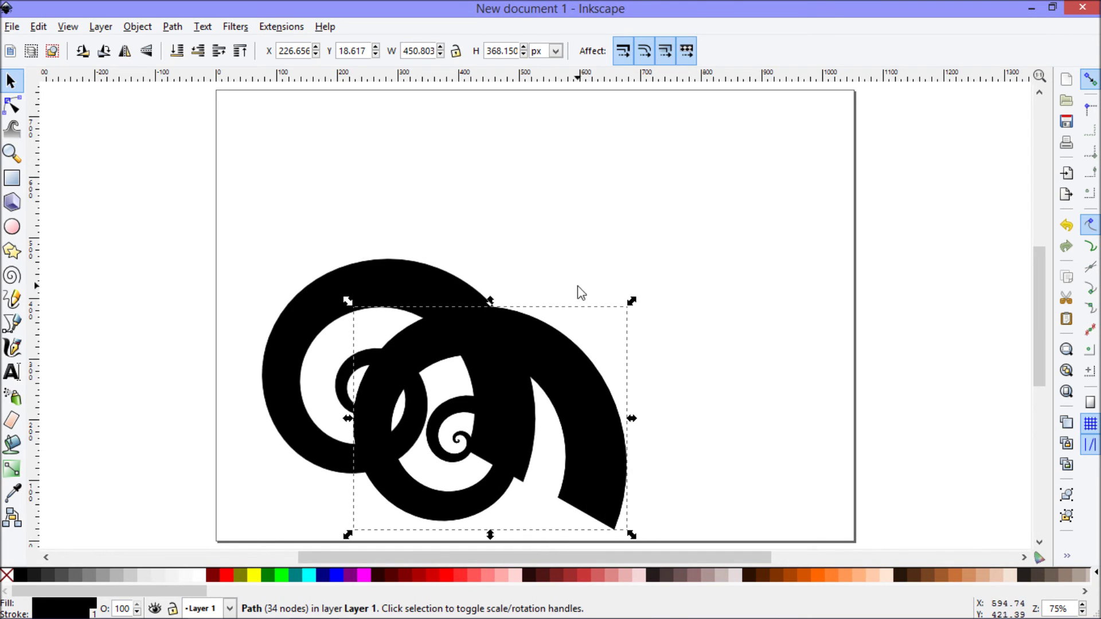
{"action": "left_click_drag", "start_coordinate": [557, 357], "coordinate": [715, 148]}
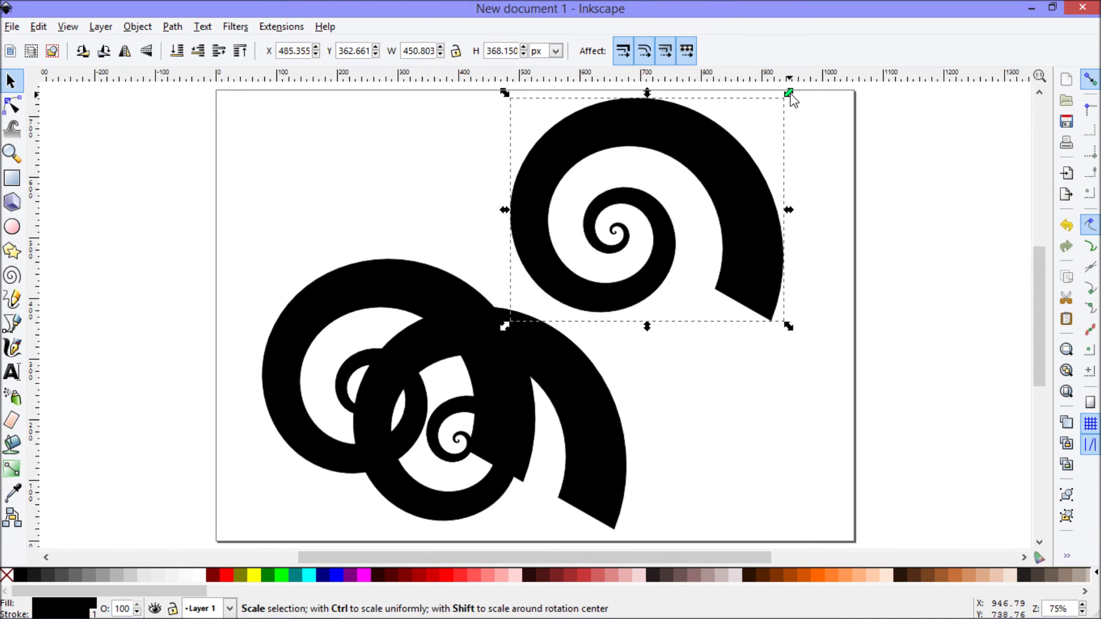
Scale the upper-right spiral proportionally to about half size and move the other full-size copy to the page's right side.
{"action": "key", "text": "ctrl"}
{"action": "left_click_drag", "start_coordinate": [790, 96], "coordinate": [672, 204]}
{"action": "left_click_drag", "start_coordinate": [576, 404], "coordinate": [826, 301]}
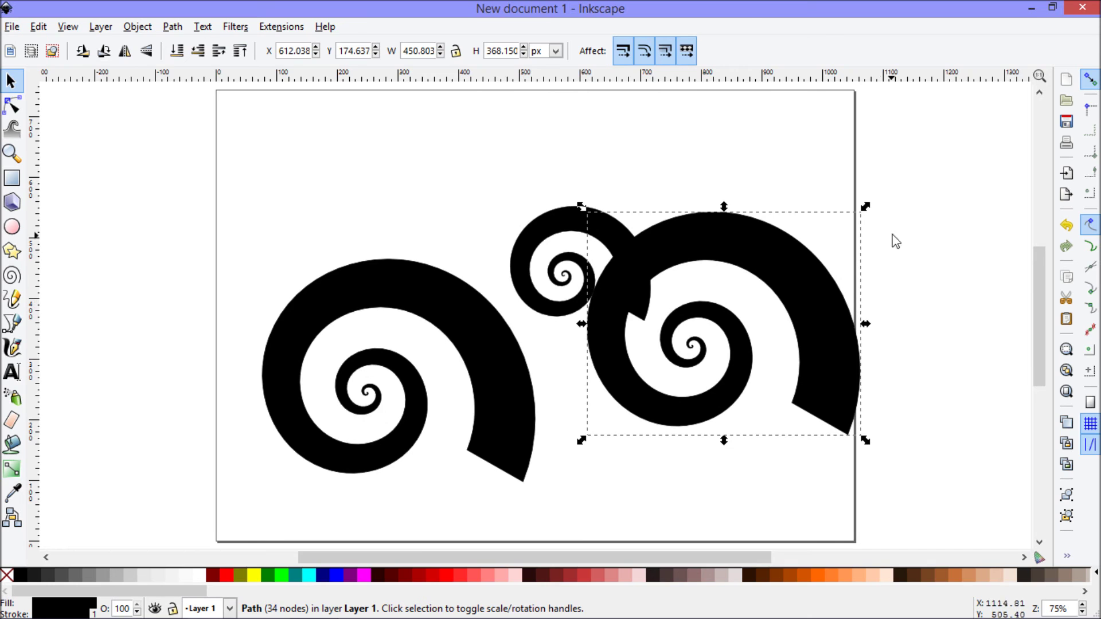
Scale the full-size spiral at the page's right side proportionally down to about 134 × 109 px.
{"action": "key", "text": "ctrl"}
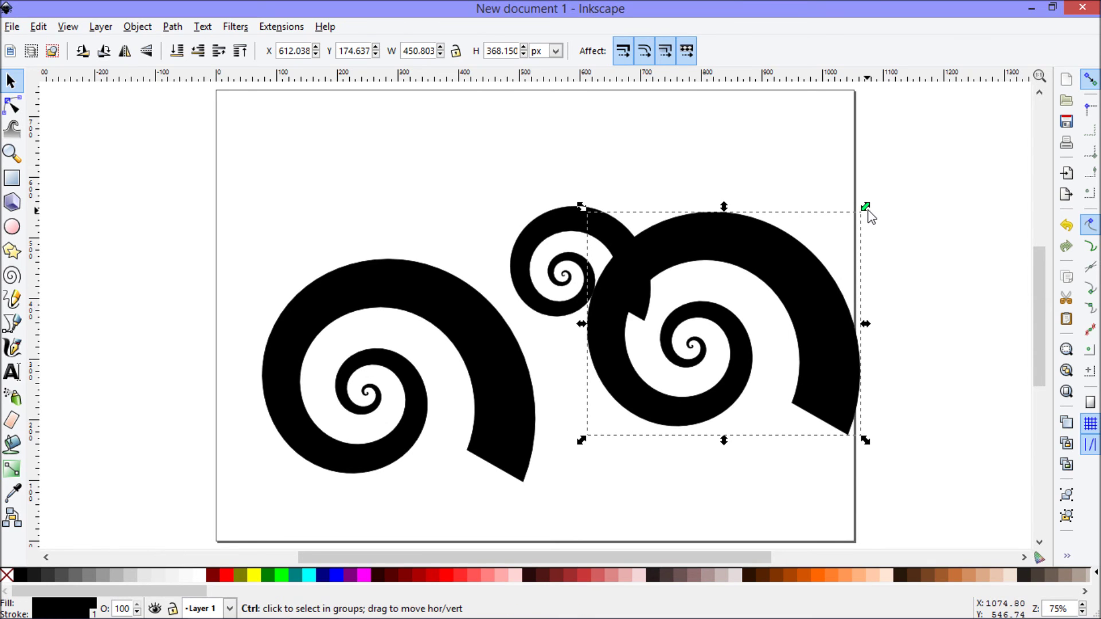
{"action": "left_click_drag", "start_coordinate": [866, 207], "coordinate": [704, 372]}
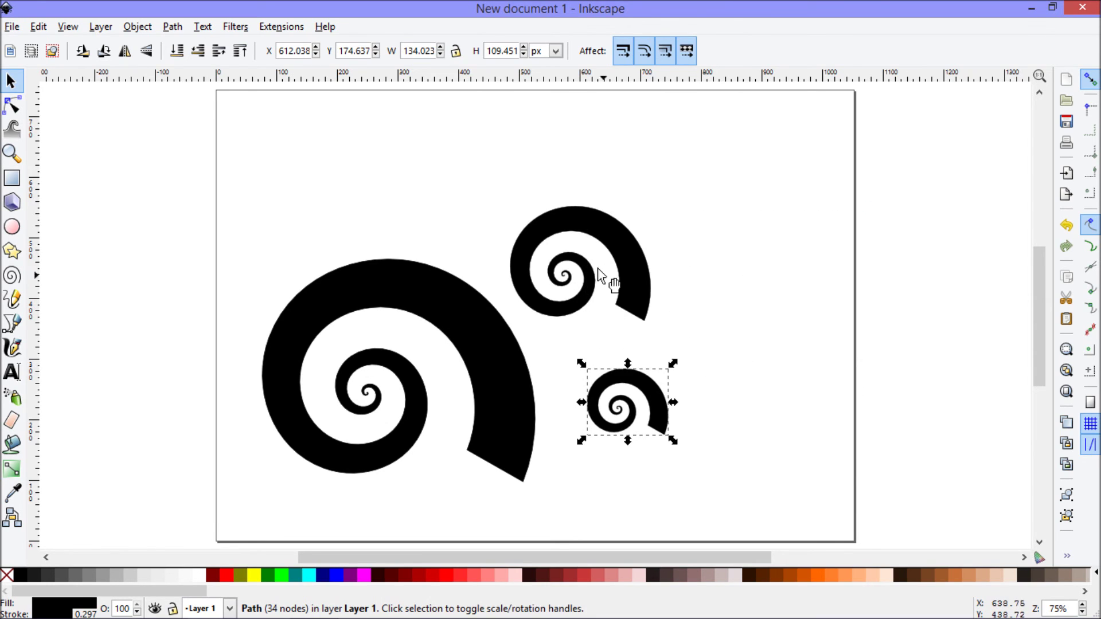
Rotate the medium spiral clockwise and attach its wide end to the upper-right outer edge of the large spiral.
{"action": "left_click", "coordinate": [646, 276]}
{"action": "left_click", "coordinate": [640, 279]}
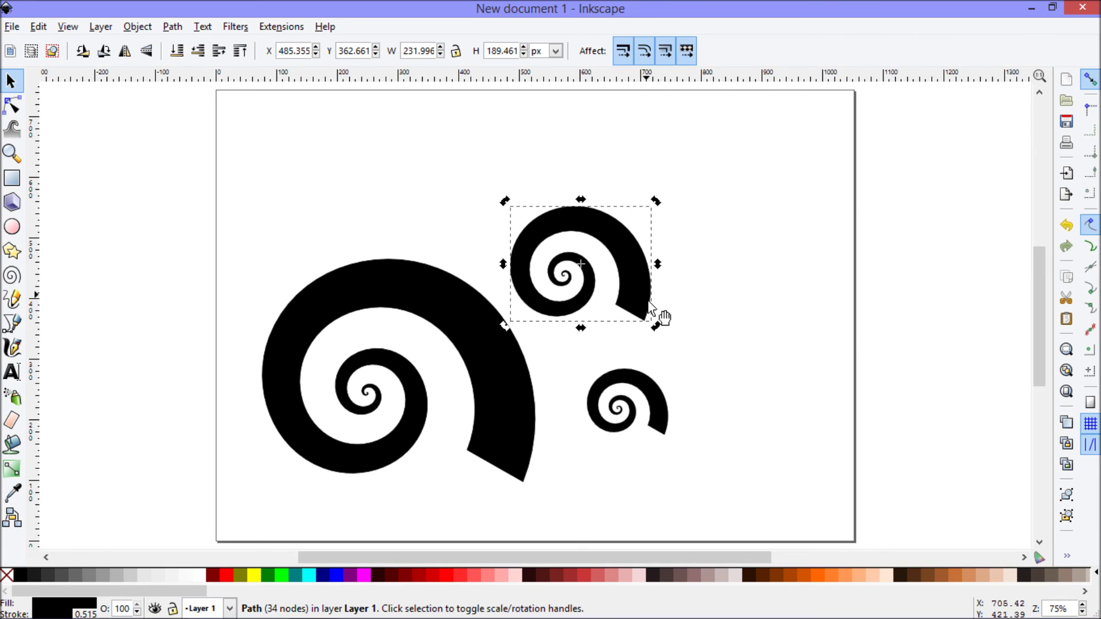
{"action": "left_click_drag", "start_coordinate": [658, 330], "coordinate": [507, 298]}
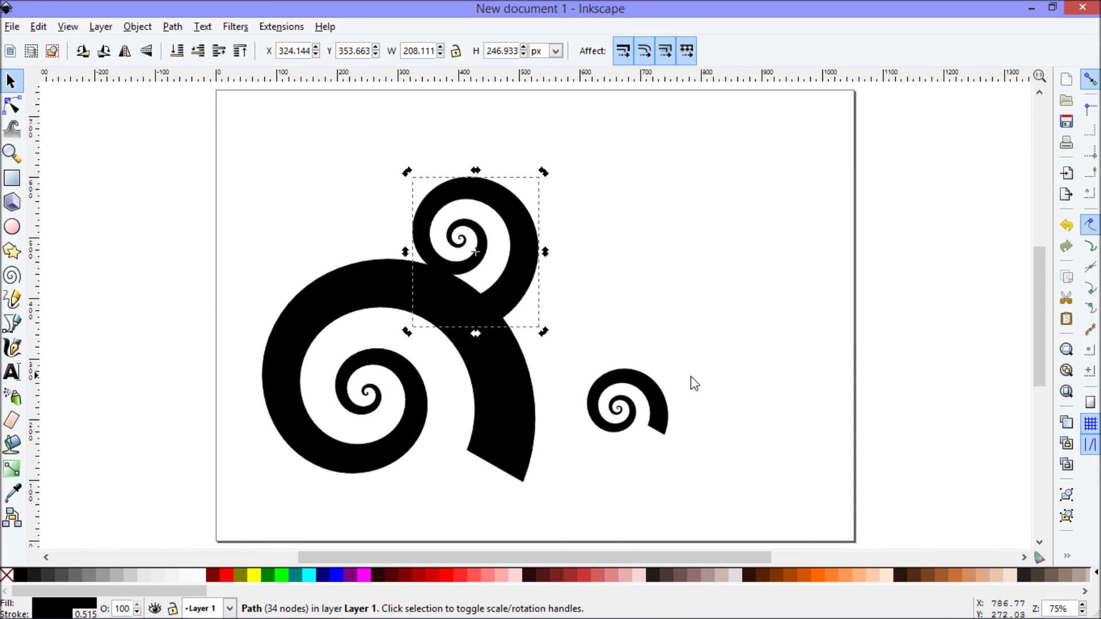
Rotate the smallest spiral clockwise by roughly a quarter turn, attach it to the large spiral's outer edge just below the medium one, and deselect it.
{"action": "left_click", "coordinate": [659, 396]}
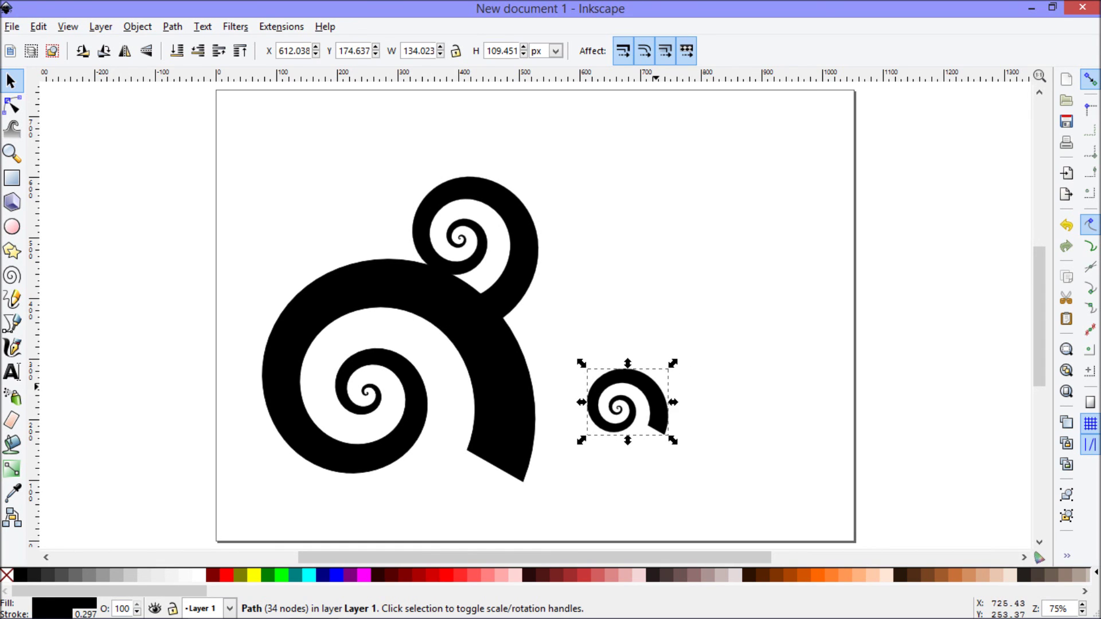
{"action": "left_click", "coordinate": [663, 382]}
{"action": "left_click_drag", "start_coordinate": [678, 367], "coordinate": [671, 484]}
{"action": "left_click", "coordinate": [629, 424]}
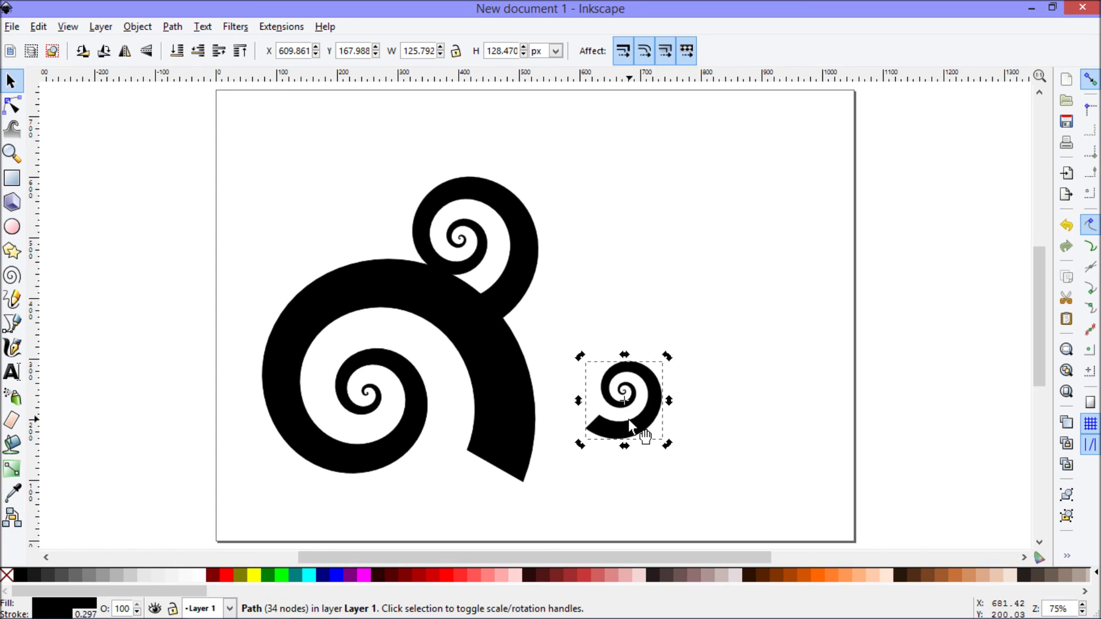
{"action": "left_click_drag", "start_coordinate": [621, 417], "coordinate": [538, 337]}
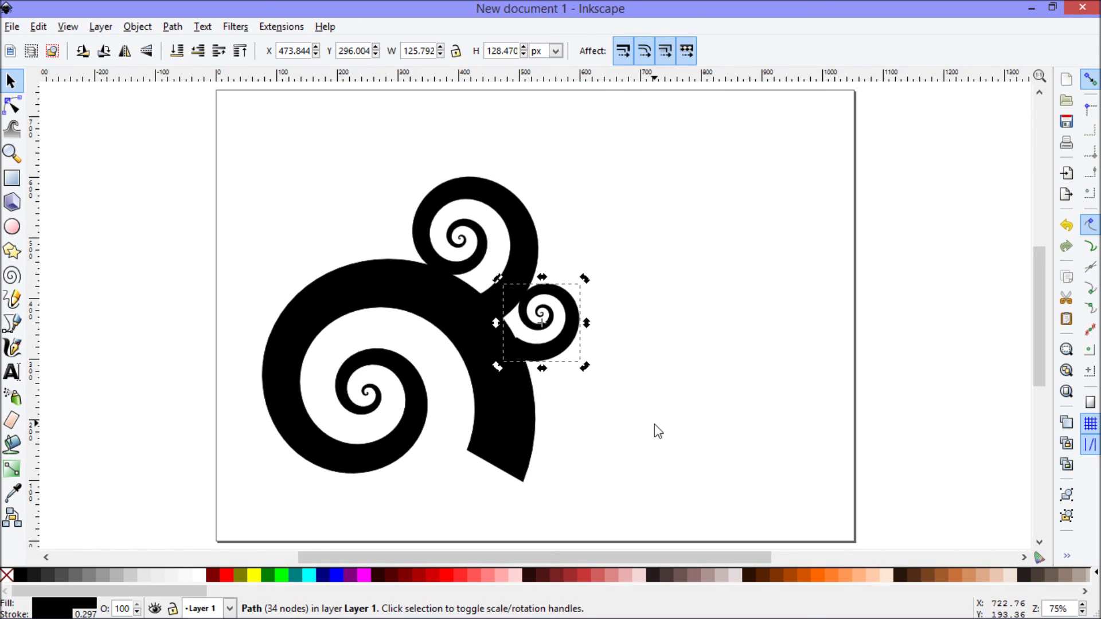
{"action": "left_click", "coordinate": [712, 304]}
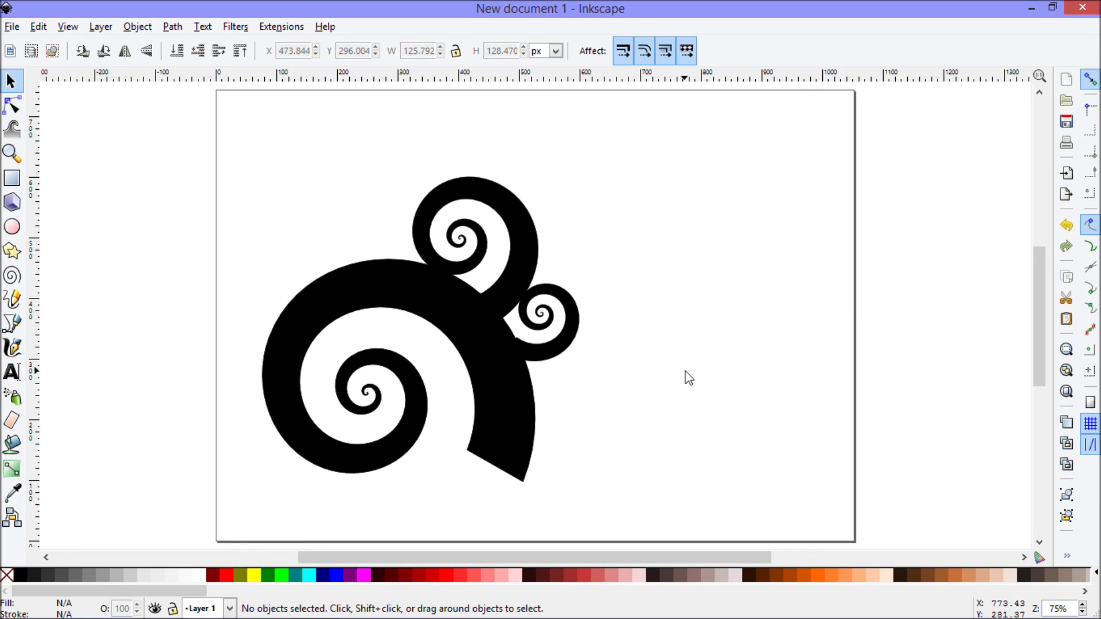